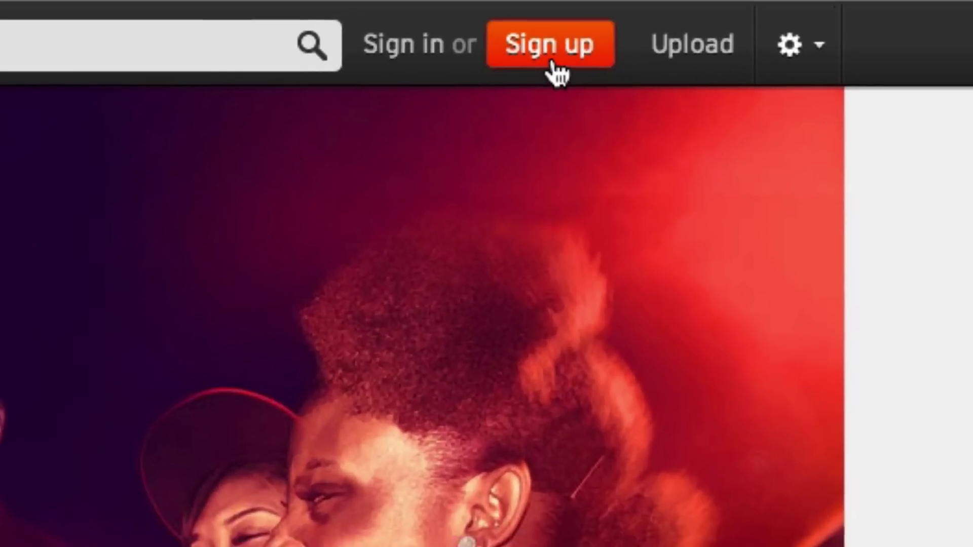
Step: Open SoundCloud's Sign up form from the homepage top bar
click(545, 71)
Step: Register with the podcast's email address, opting into updates and accepting the terms
click(380, 358)
click(379, 370)
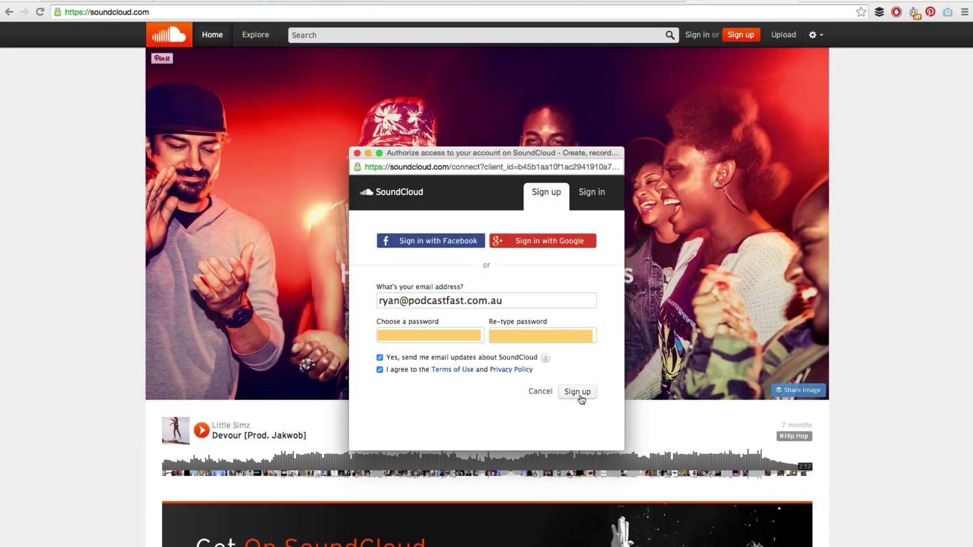
click(580, 398)
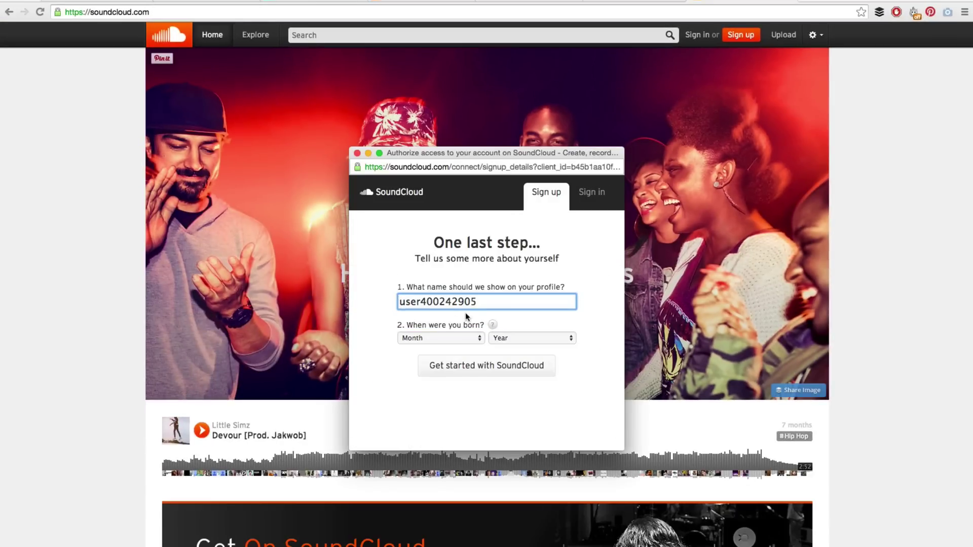
Step: Replace the default profile name with 'startapodcast' and get started
double_click(479, 303)
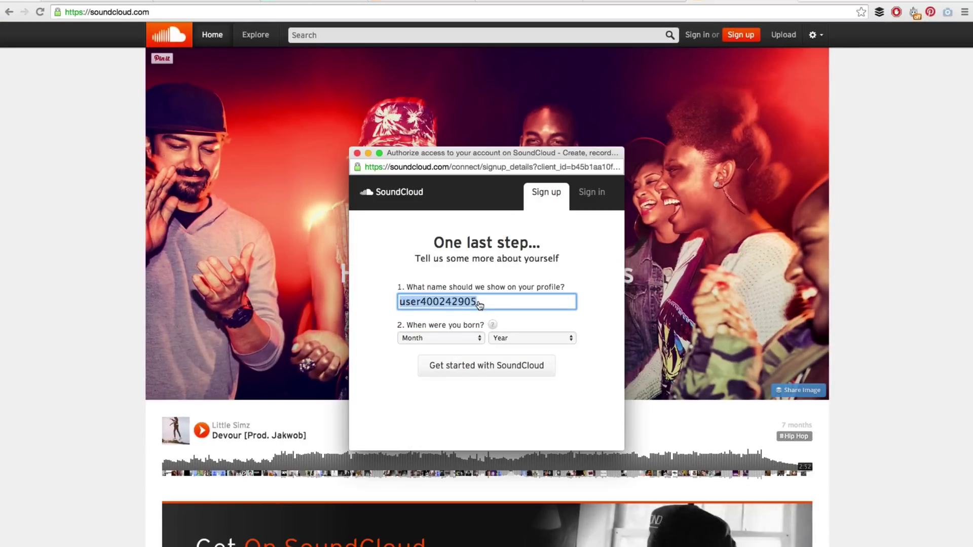
text(podcastfast)
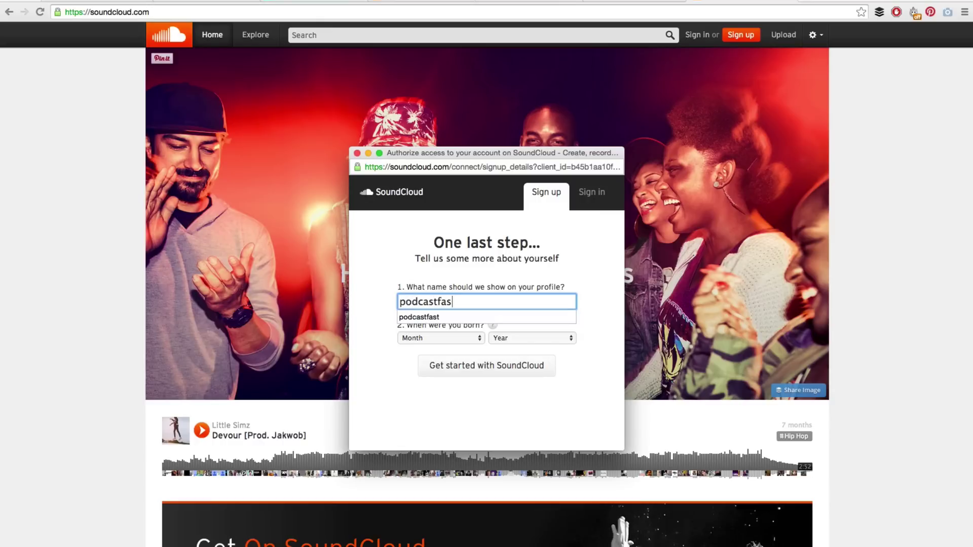
key(BackSpace)
key(BackSpace)
key(BackSpace)
key(BackSpace)
key(BackSpace)
key(BackSpace)
key(BackSpace)
key(BackSpace)
key(BackSpace)
key(BackSpace)
text(startapodcast)
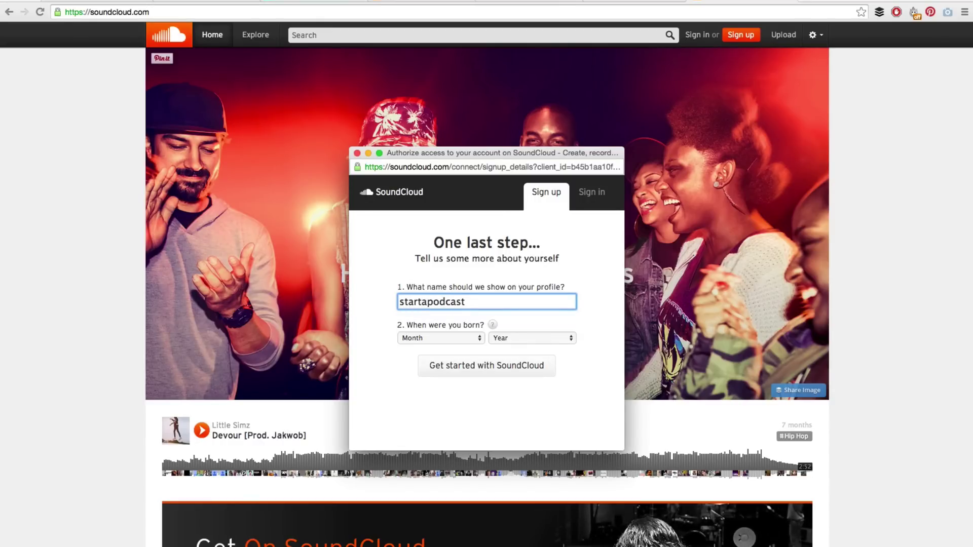
click(475, 372)
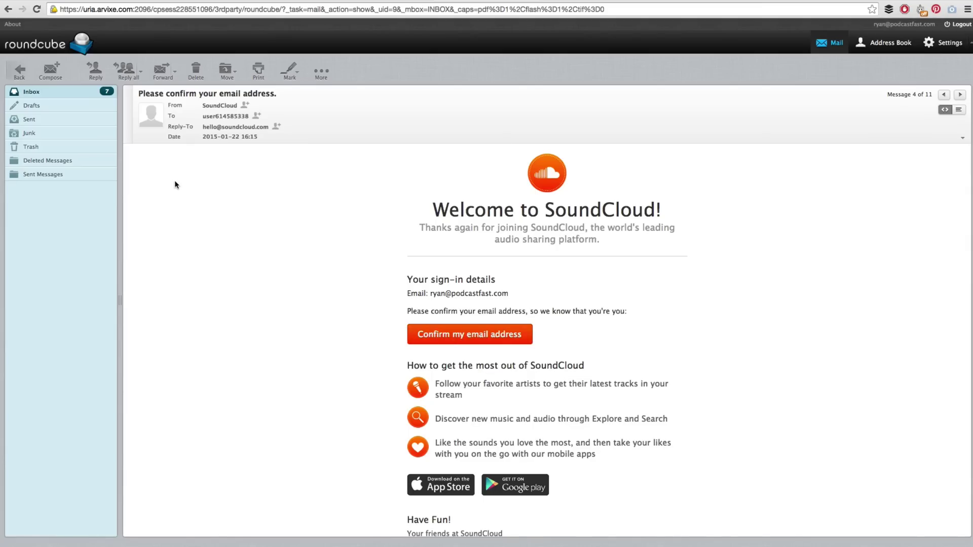
drag(281, 98, 138, 96)
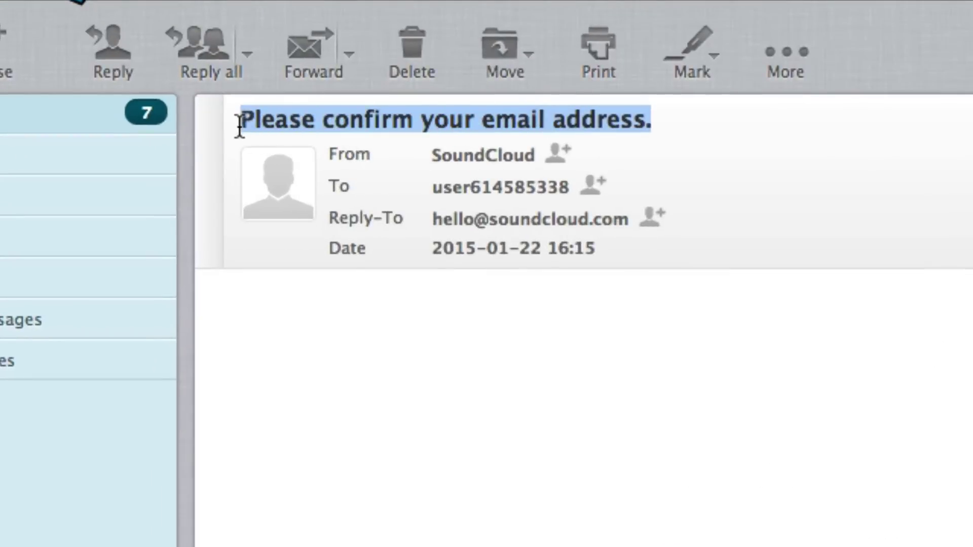
click(478, 451)
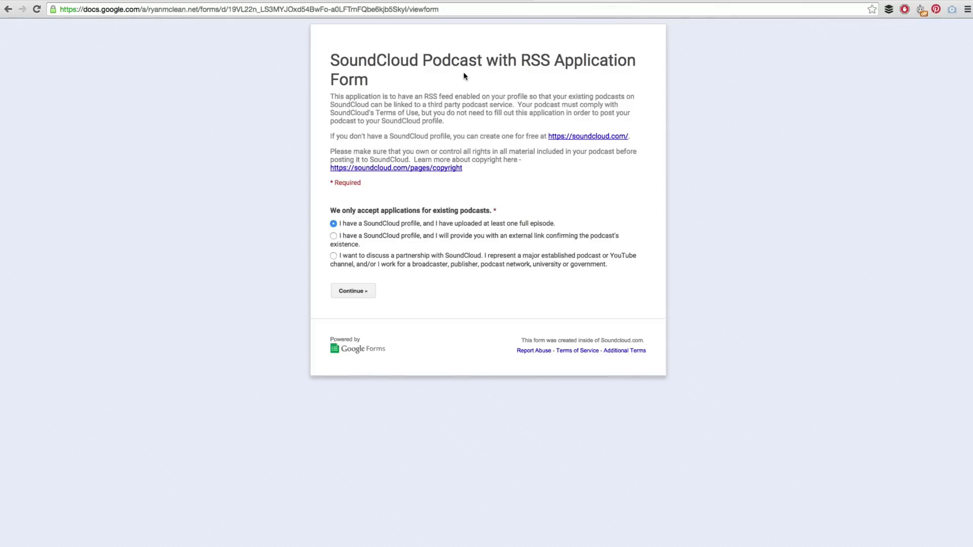
drag(346, 223, 545, 230)
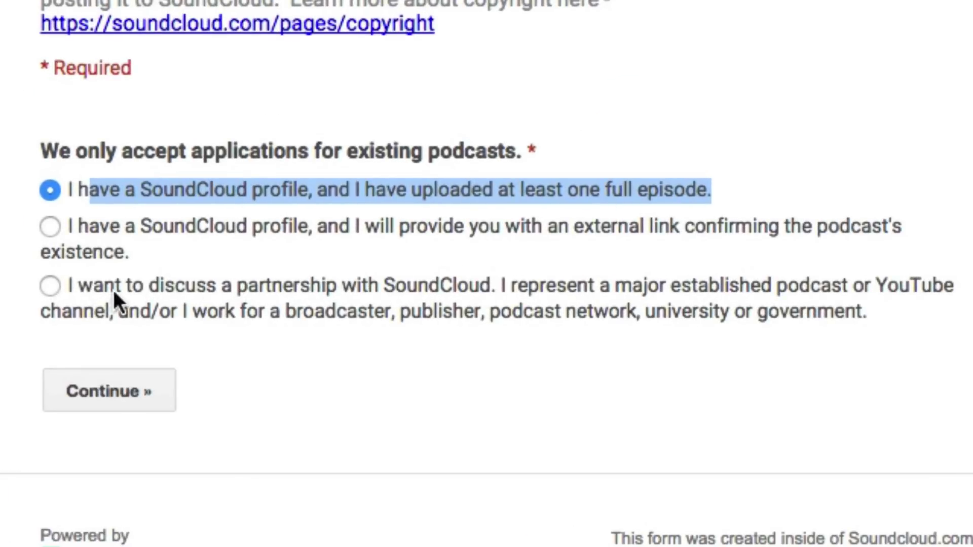
click(908, 313)
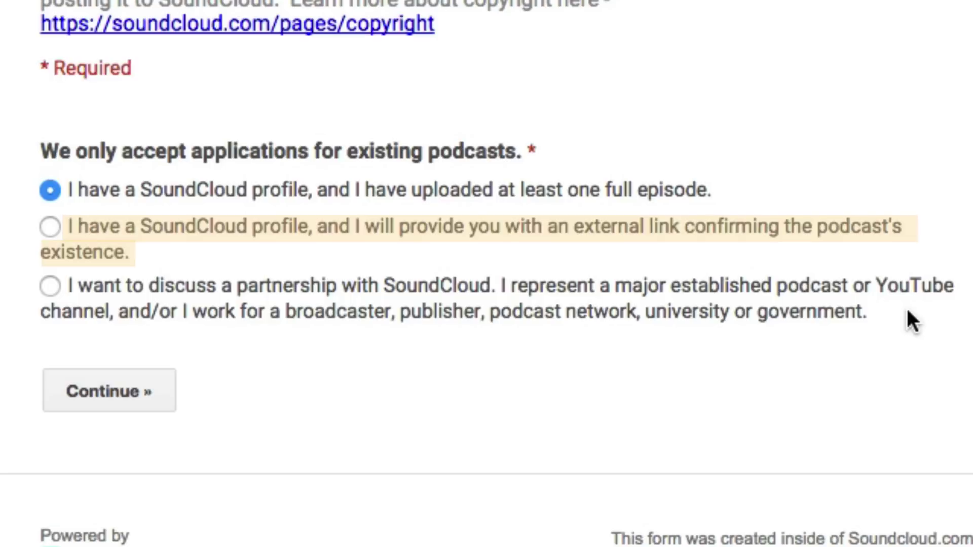
drag(77, 190, 716, 202)
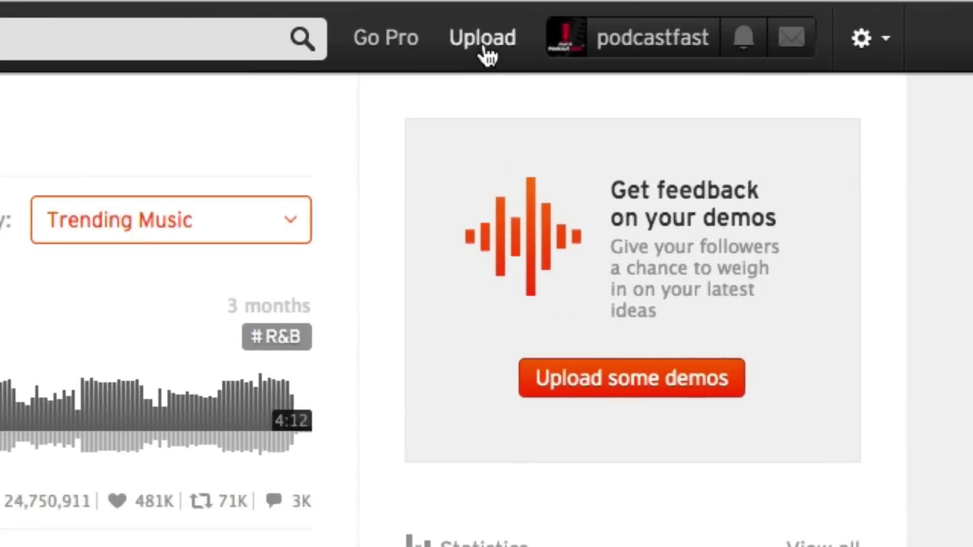
Step: Upload ep1.mp4 as a new SoundCloud track
click(485, 51)
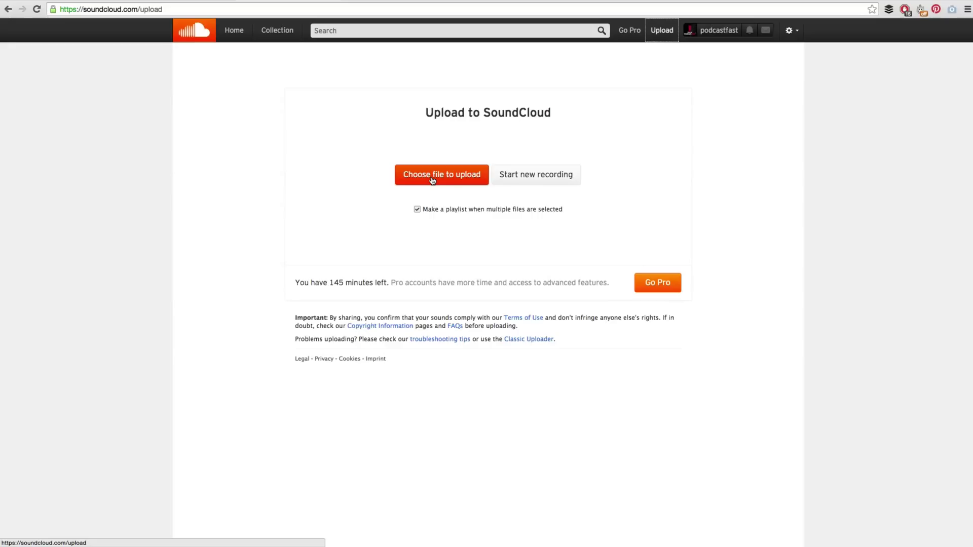
click(432, 180)
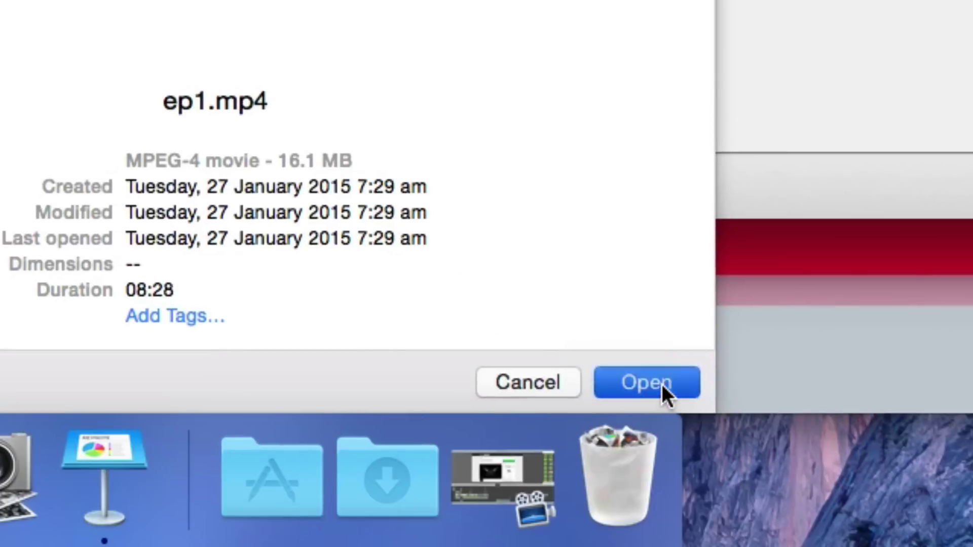
click(662, 391)
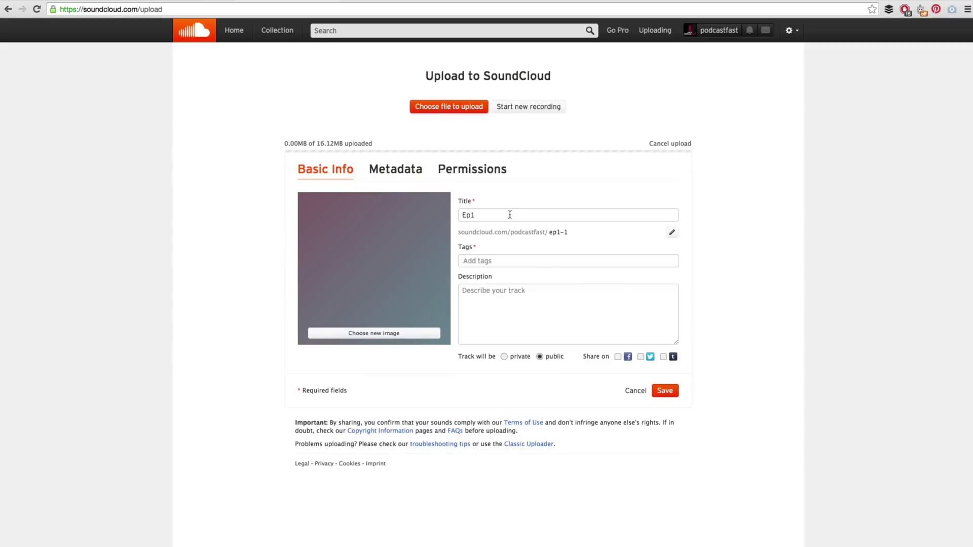
Step: Set the Start A Podcast Fast logo as the Ep1 artwork and save the track
click(376, 334)
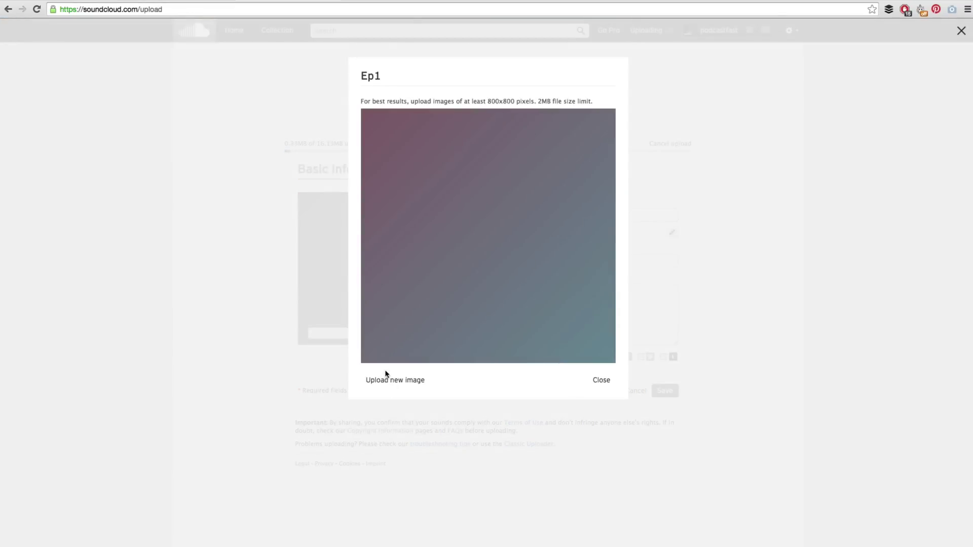
click(386, 380)
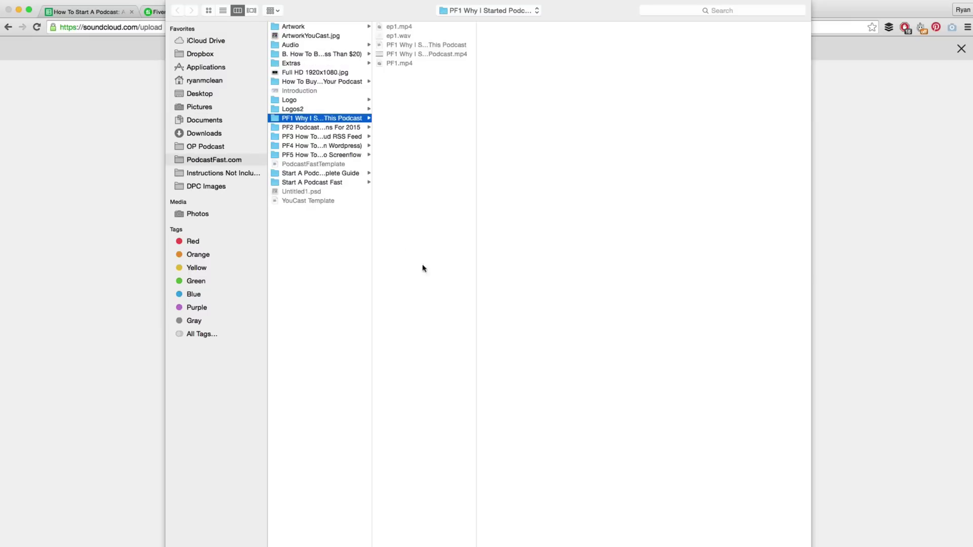
click(293, 109)
click(413, 45)
double_click(413, 45)
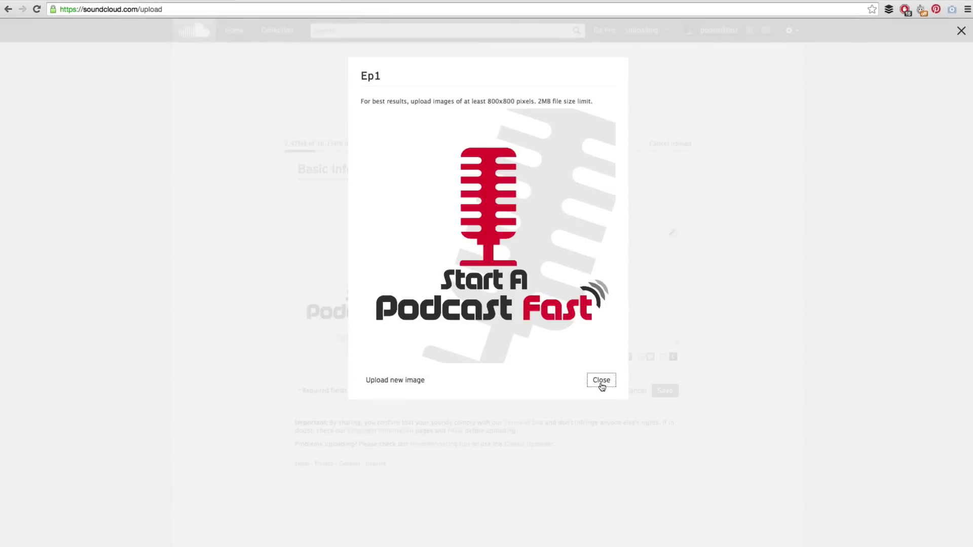
click(602, 381)
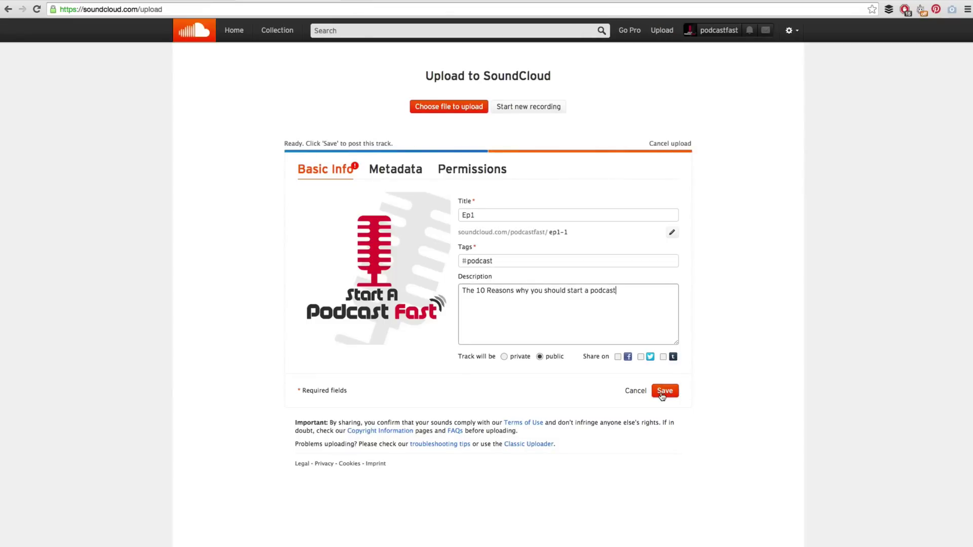
click(664, 391)
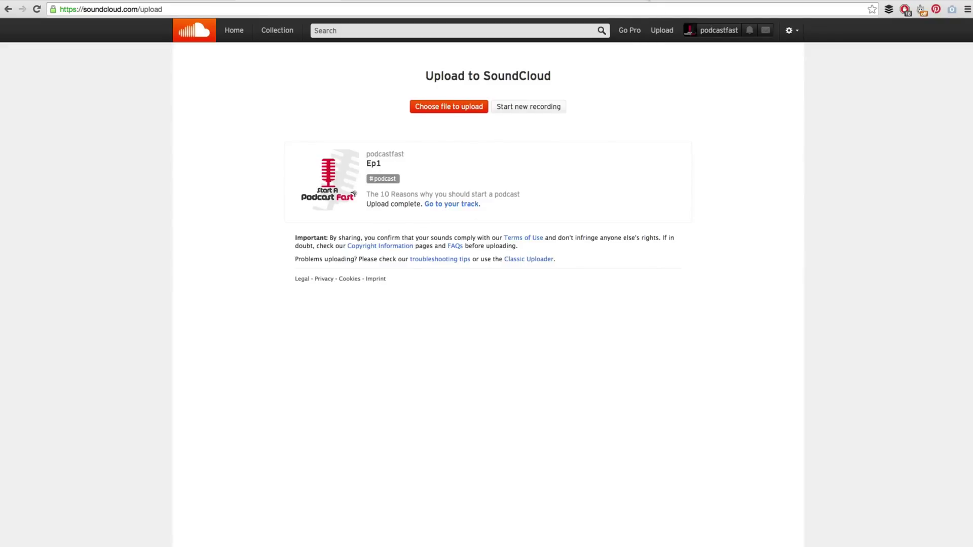
Step: Search Google for 'soundcloud podcasting' in a new tab and open the SoundCloud for Podcasters article
key(ctrl+t)
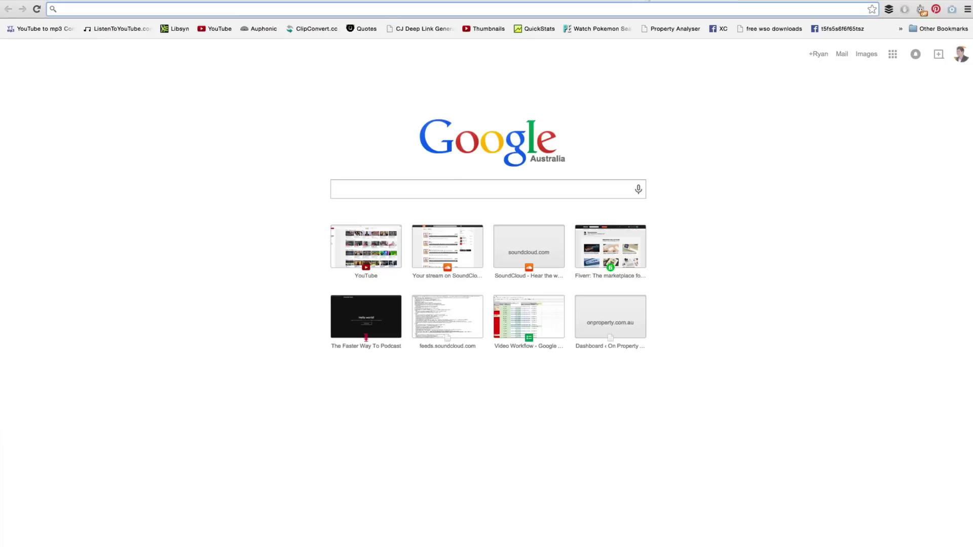
text(soundclou)
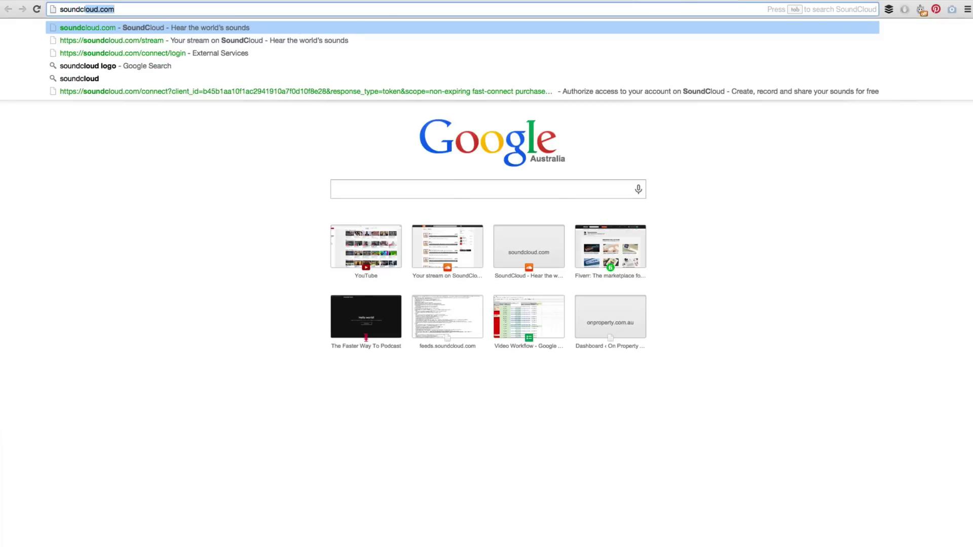
text(d podcasting)
key(Return)
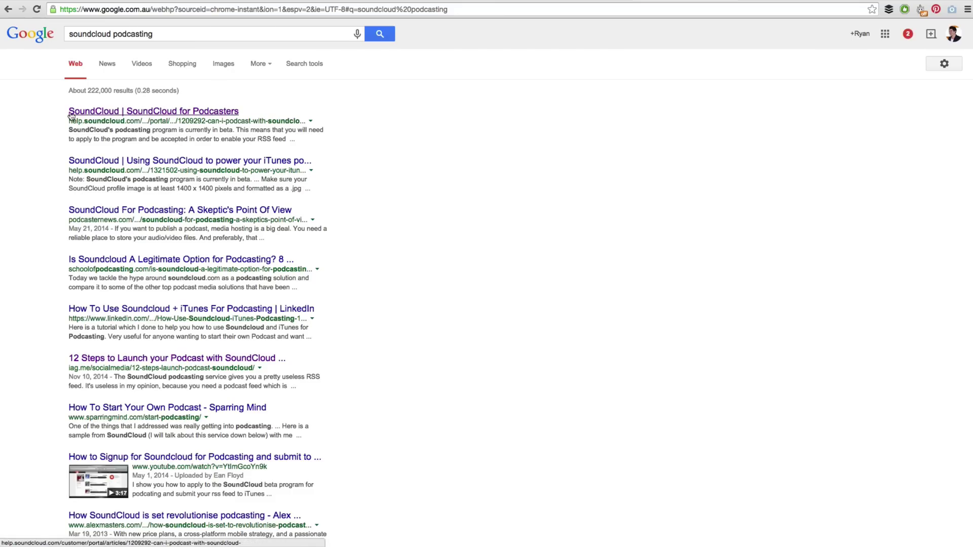
click(138, 114)
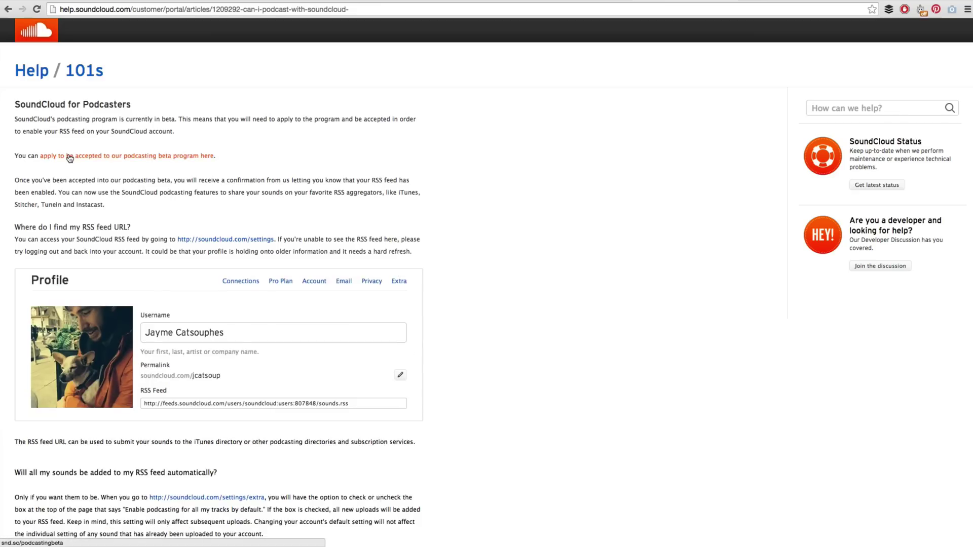
Step: Follow the podcasting beta program link to the RSS application form
click(160, 157)
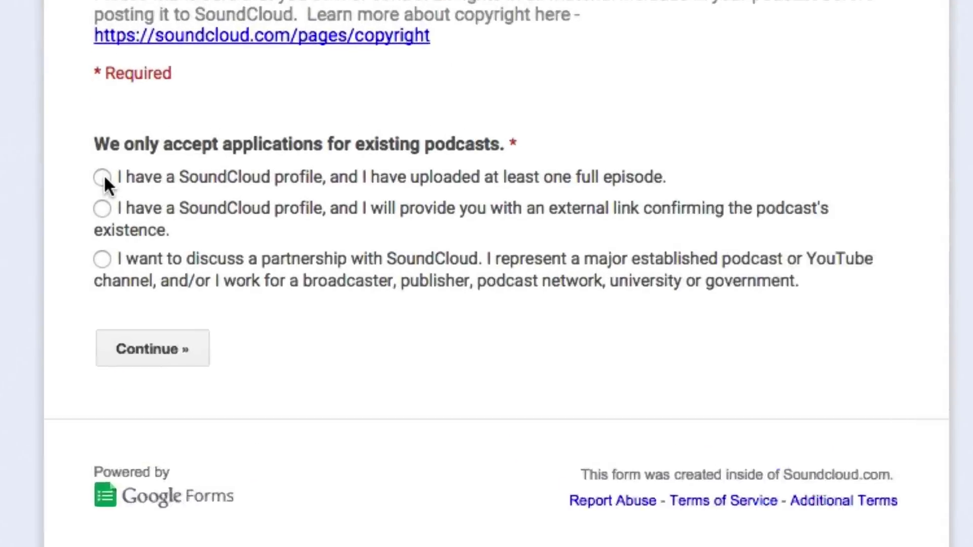
Step: Confirm a full episode is uploaded, continue, and copy the podcastfast profile page URL
click(333, 224)
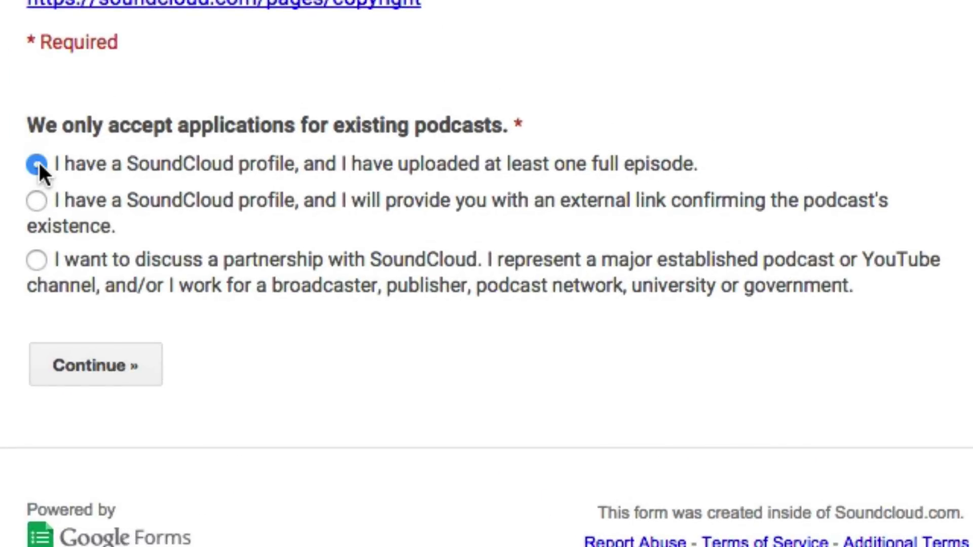
click(93, 359)
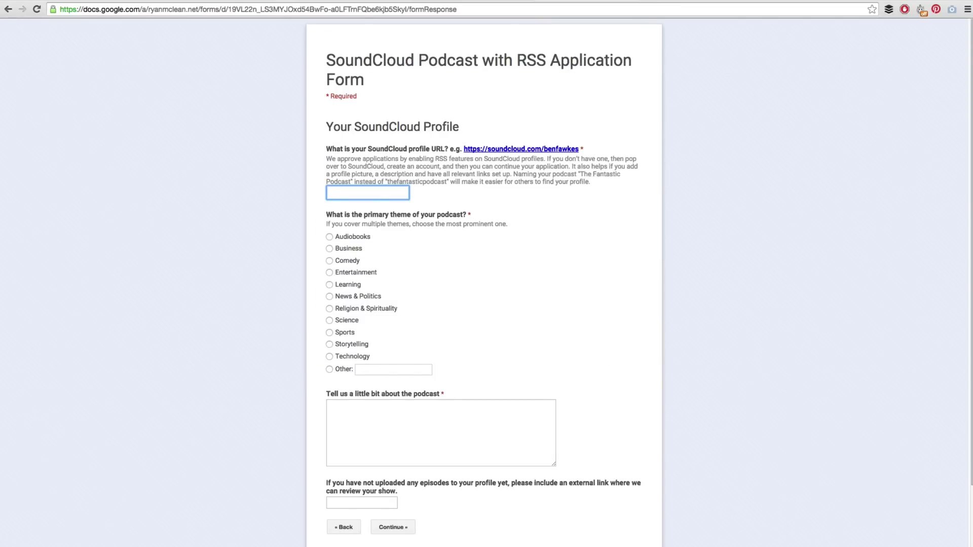
key(ctrl+Tab)
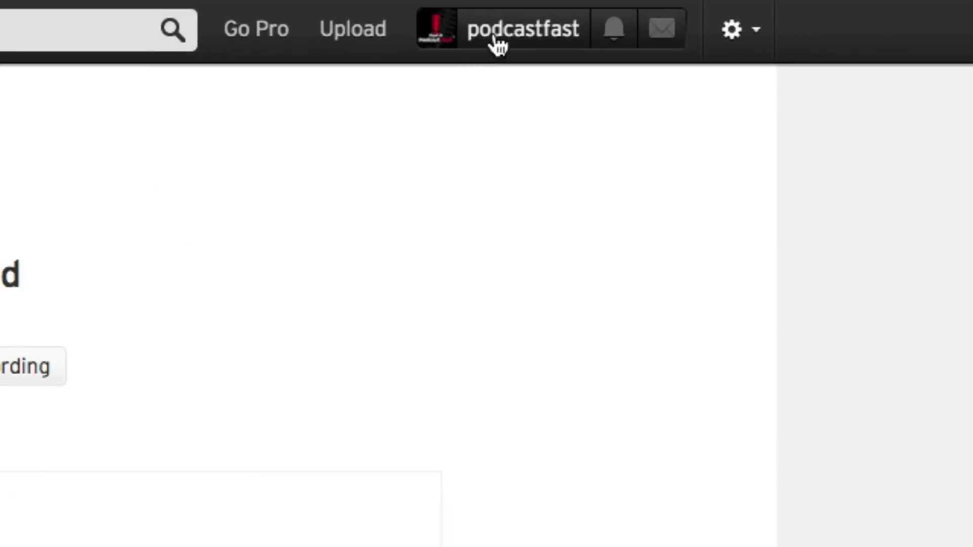
click(497, 42)
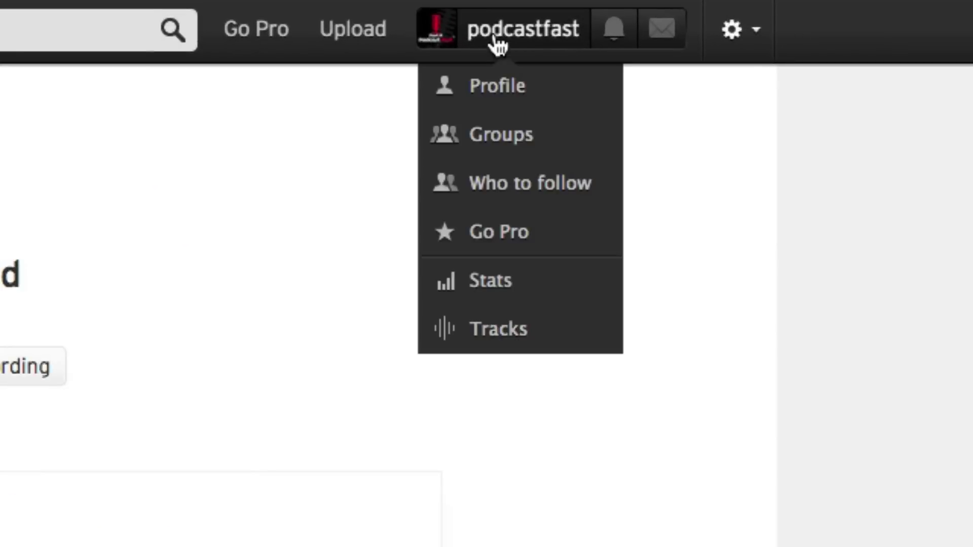
click(491, 90)
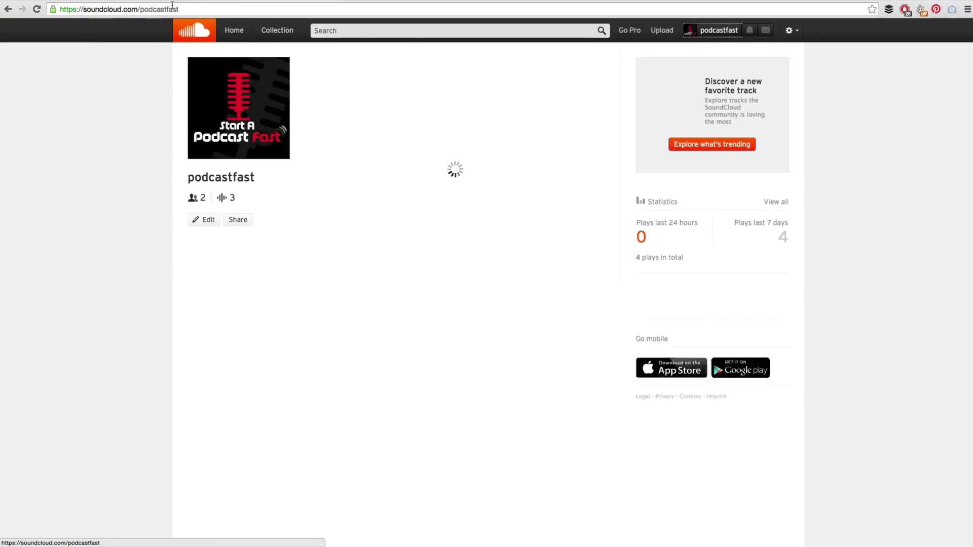
click(169, 9)
right_click(169, 9)
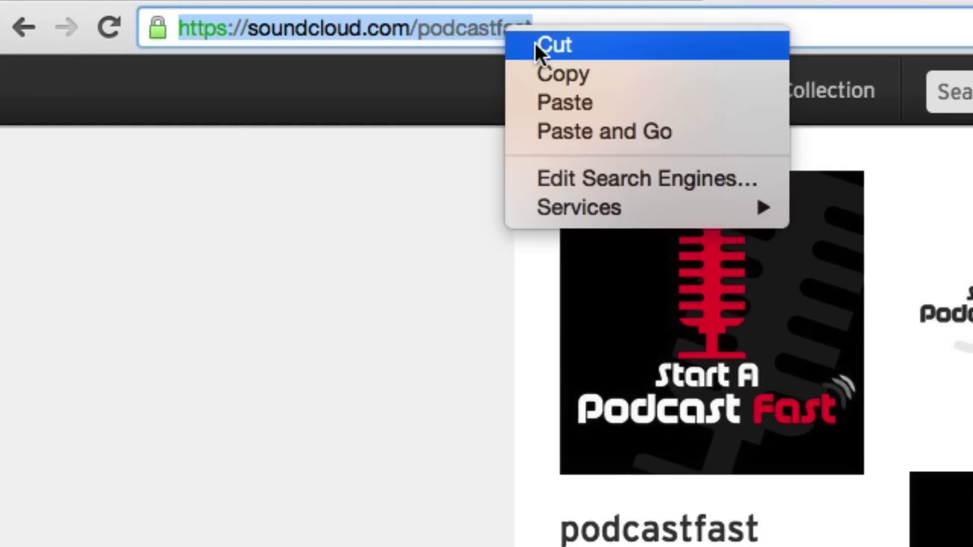
click(545, 76)
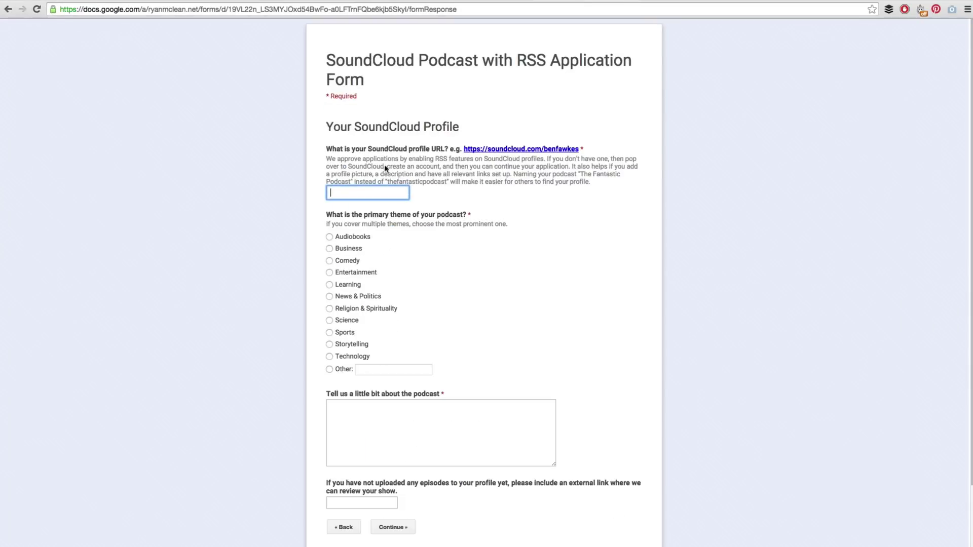
Step: Paste the profile URL, choose Business as the theme, paste the podcast description, and continue
right_click(373, 195)
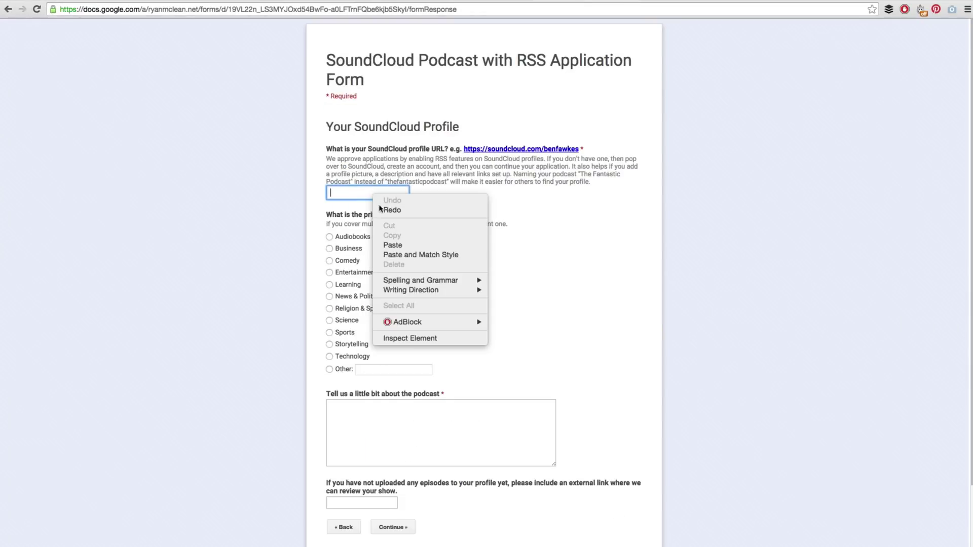
click(394, 246)
click(428, 240)
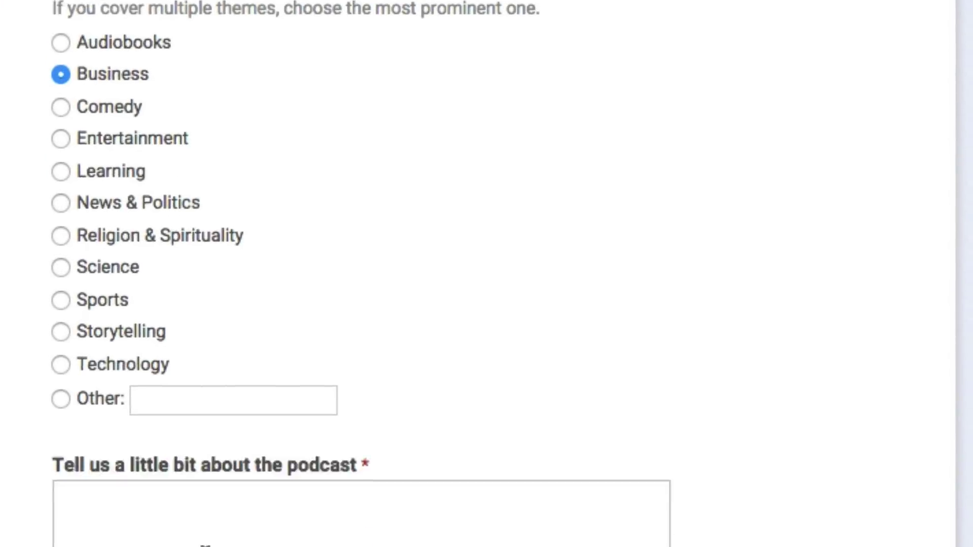
click(193, 224)
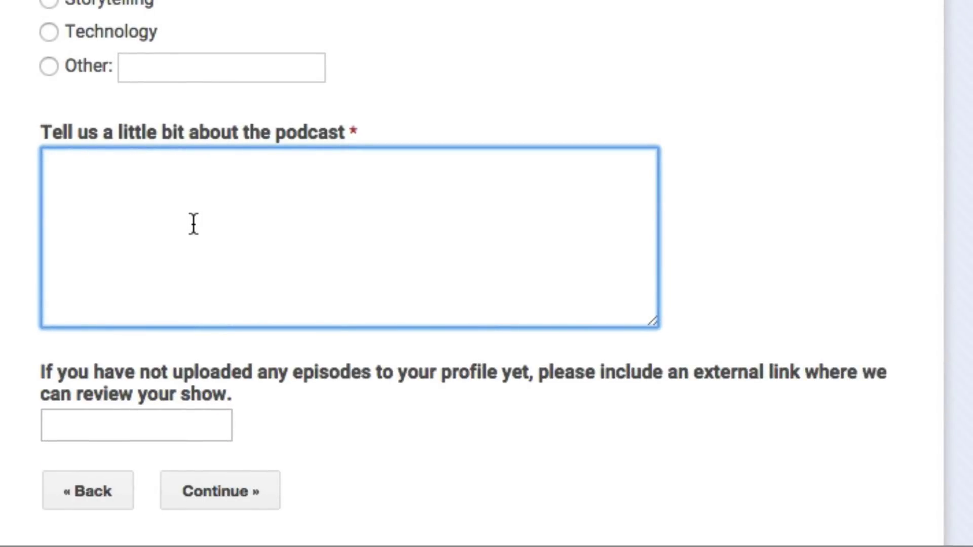
key(ctrl+v)
key(Tab)
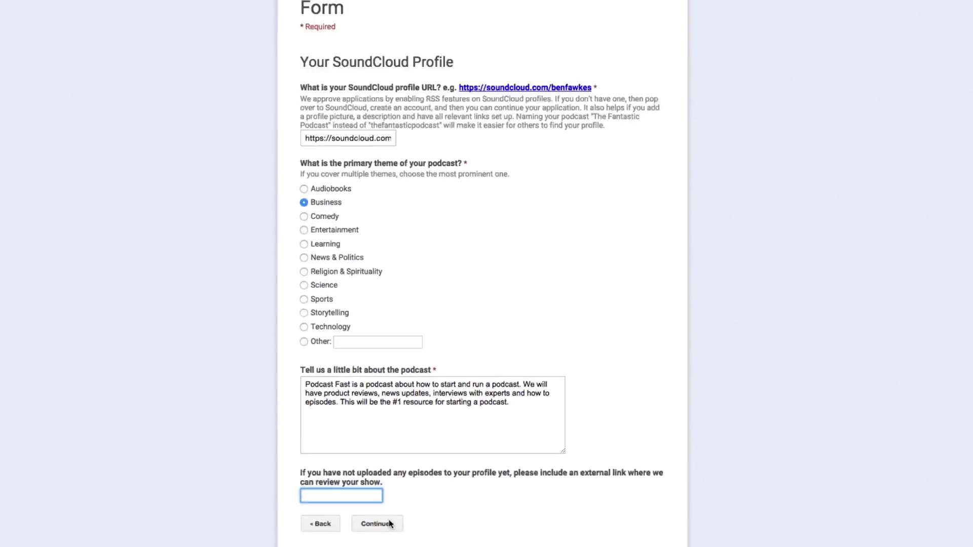
click(247, 482)
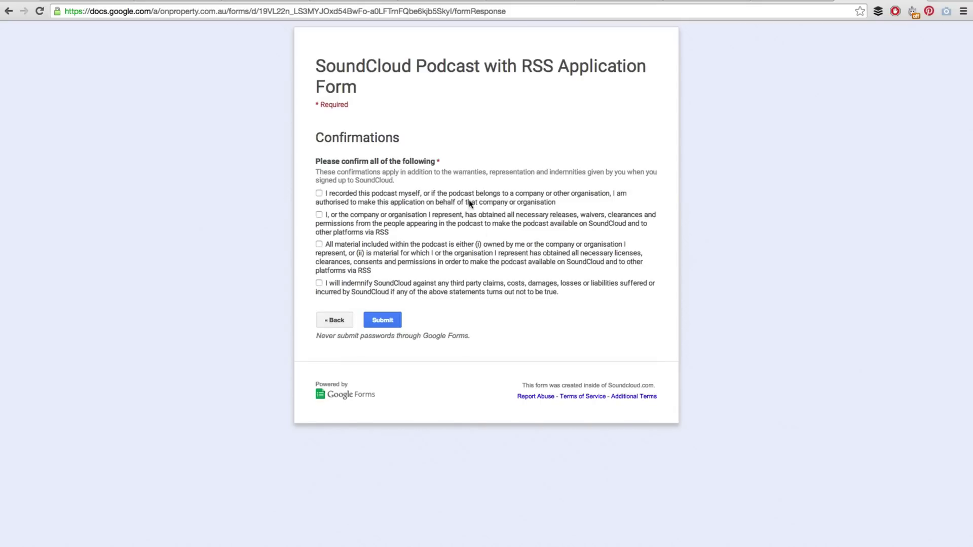
Step: Agree to all four confirmation statements and submit the RSS application
click(319, 193)
click(321, 215)
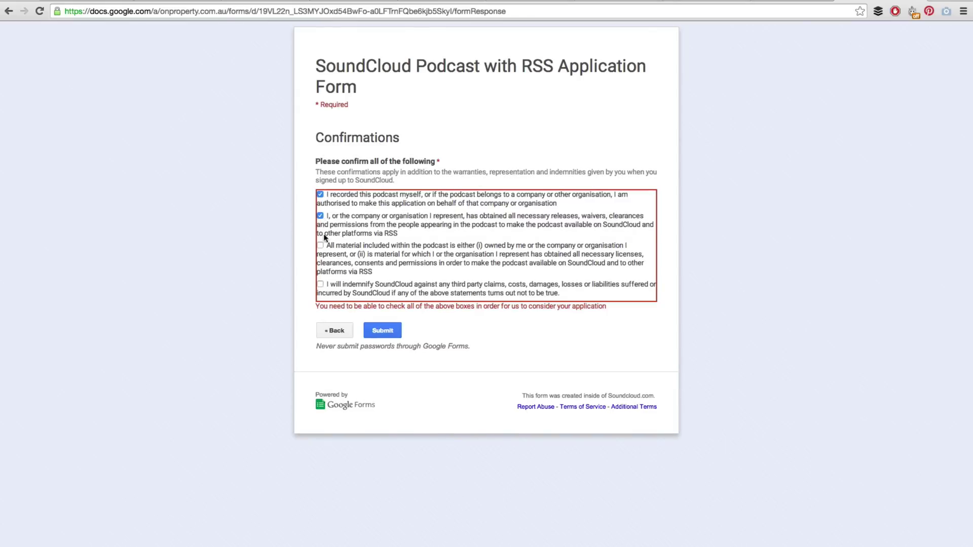
click(321, 247)
click(320, 286)
click(385, 323)
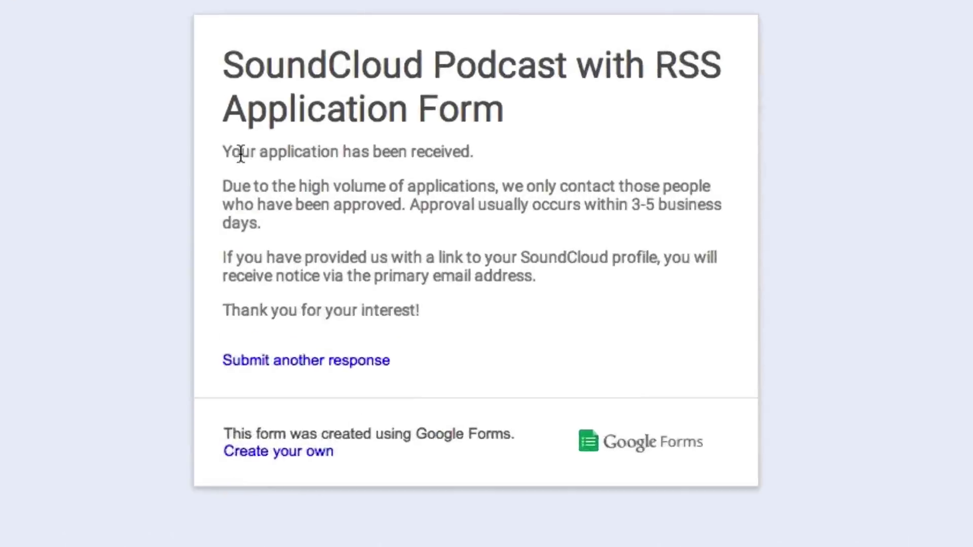
Step: Highlight the application-received message and the approval contact note
drag(371, 103, 488, 103)
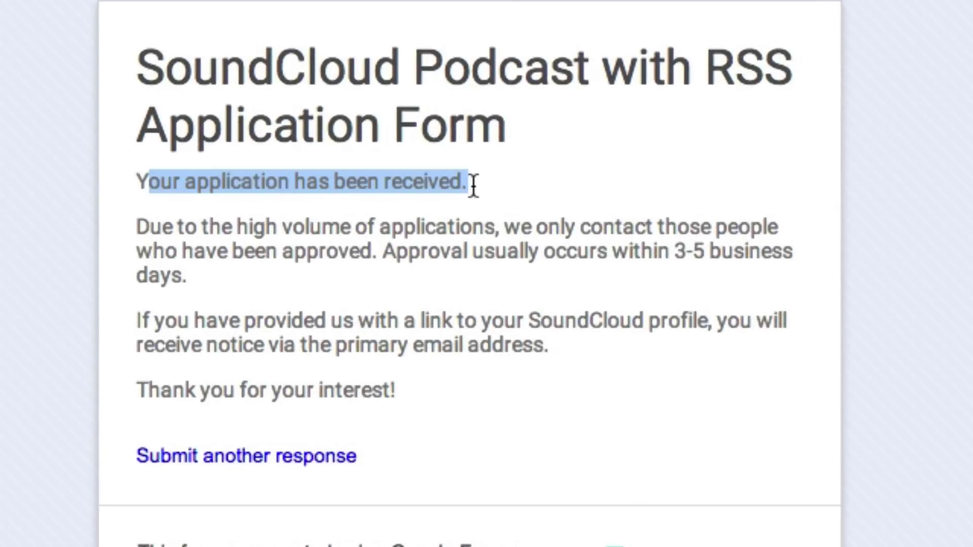
drag(149, 228, 777, 226)
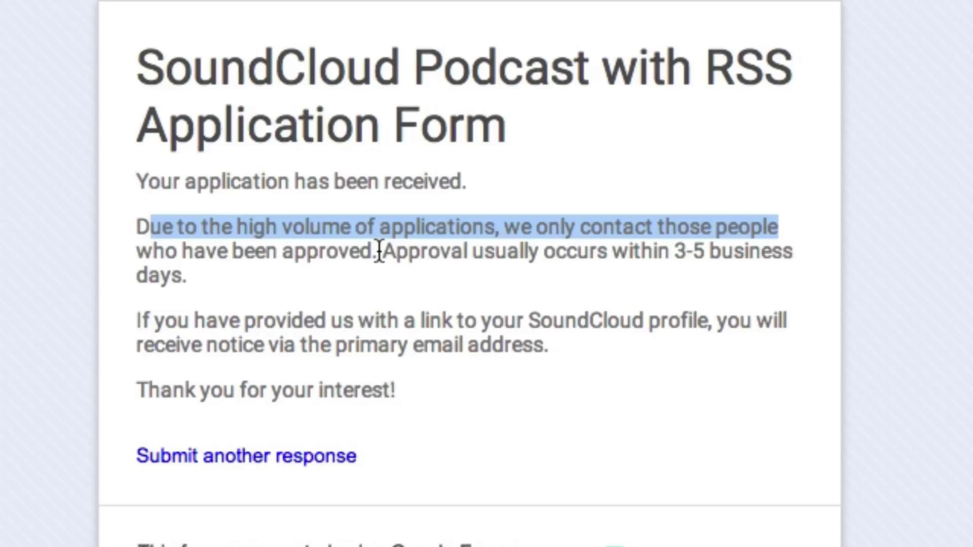
click(140, 188)
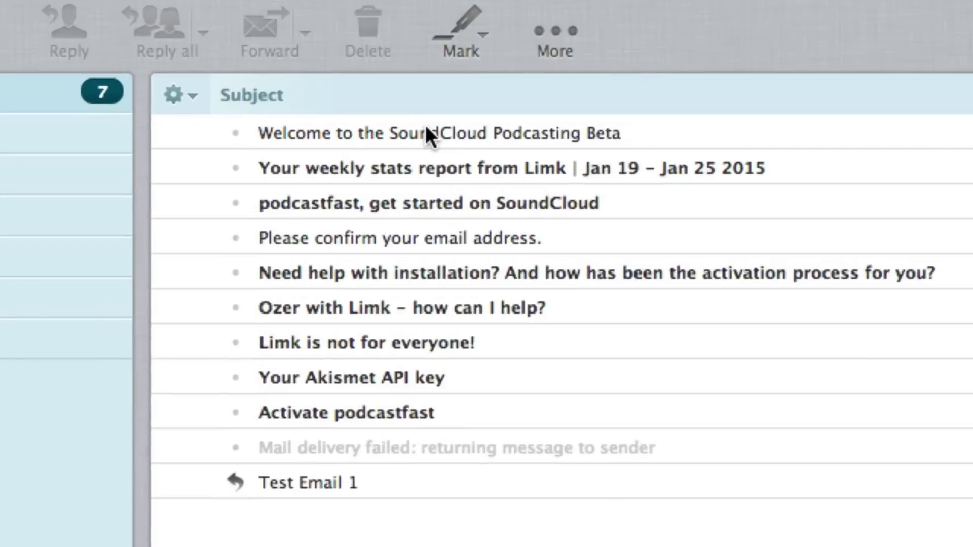
Step: Read the 'Welcome to the SoundCloud Podcasting Beta' email confirming the RSS feed is enabled
click(425, 128)
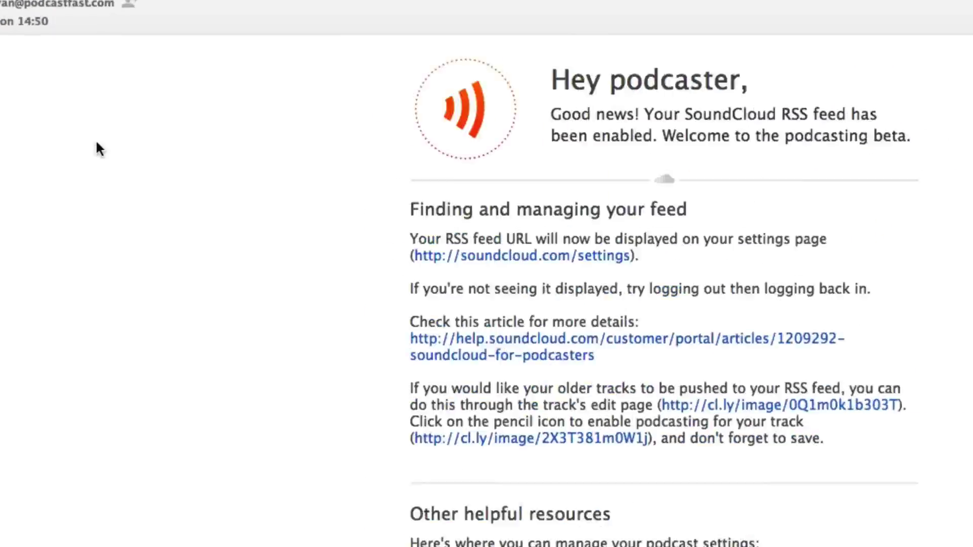
scroll(97, 144, up, 3)
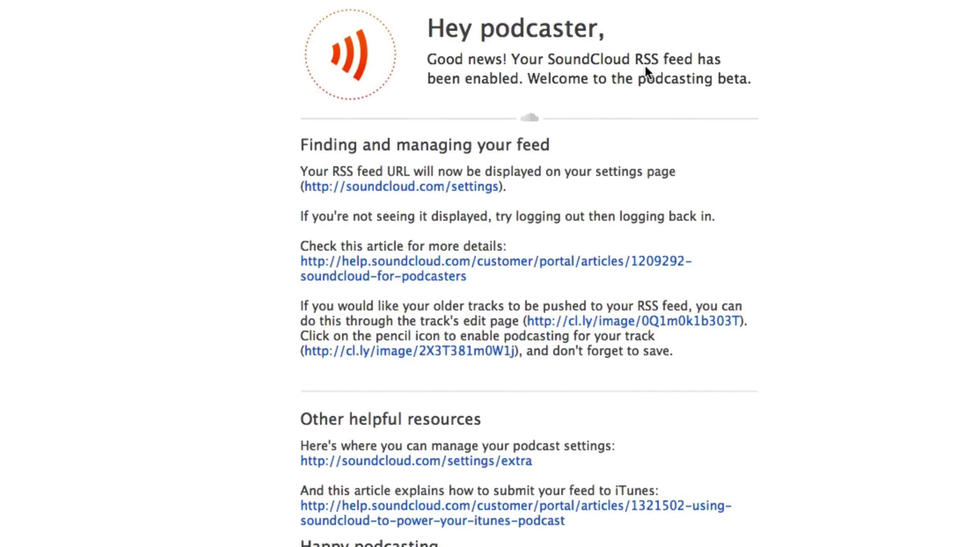
scroll(502, 161, down, 3)
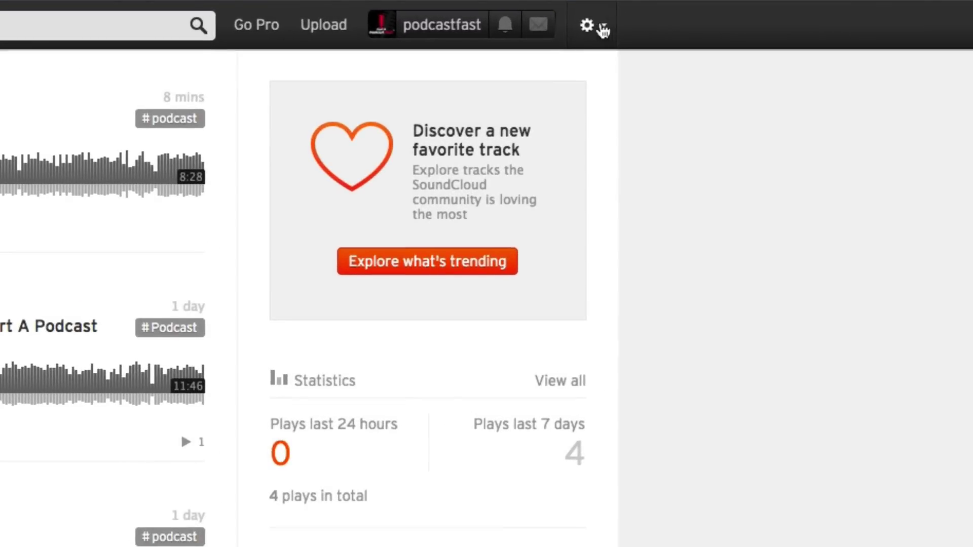
Step: Go to SoundCloud Settings and select the RSS Feed URL
click(794, 33)
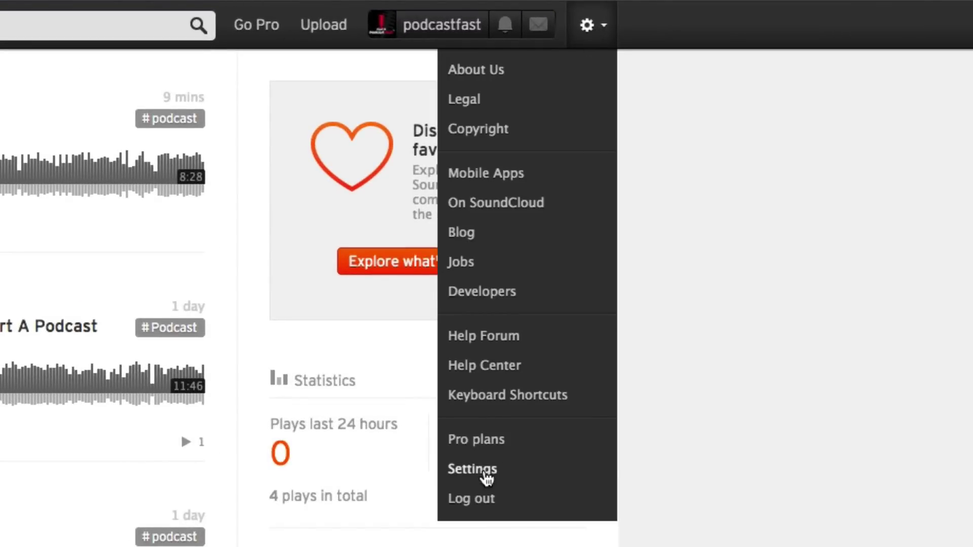
click(486, 477)
click(534, 235)
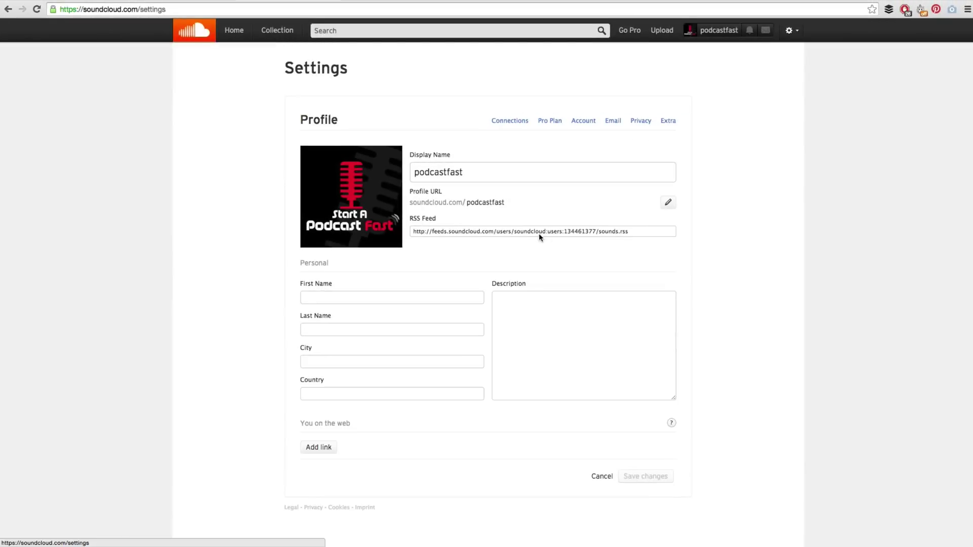
triple_click(534, 234)
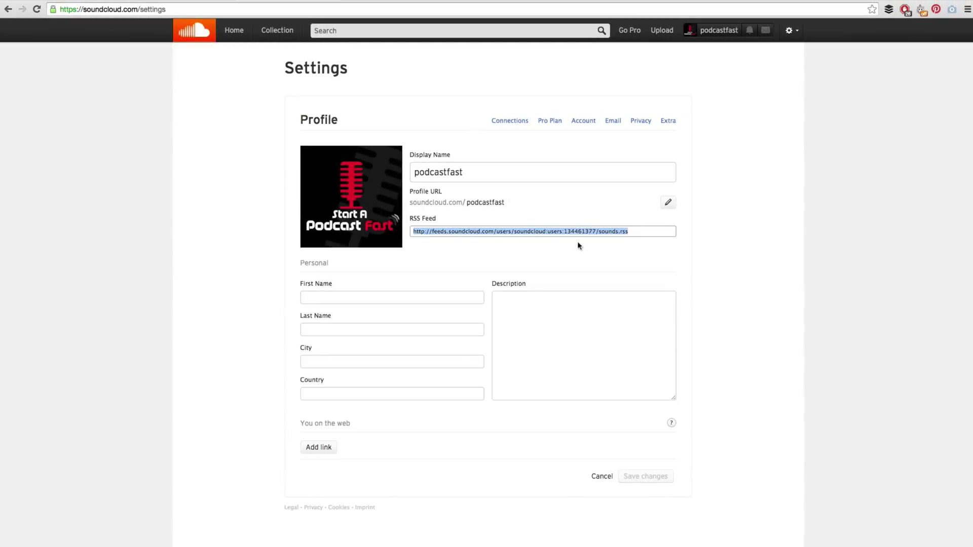
click(655, 243)
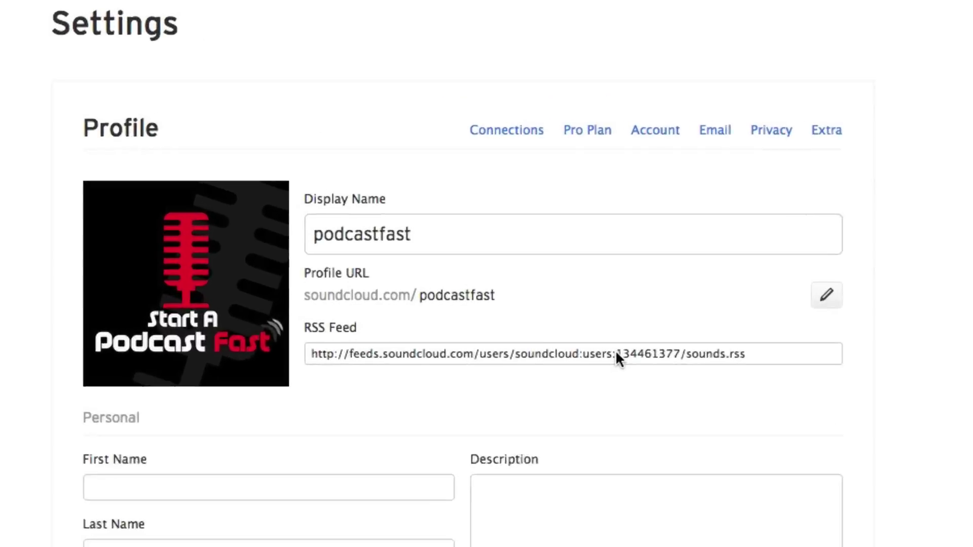
click(639, 233)
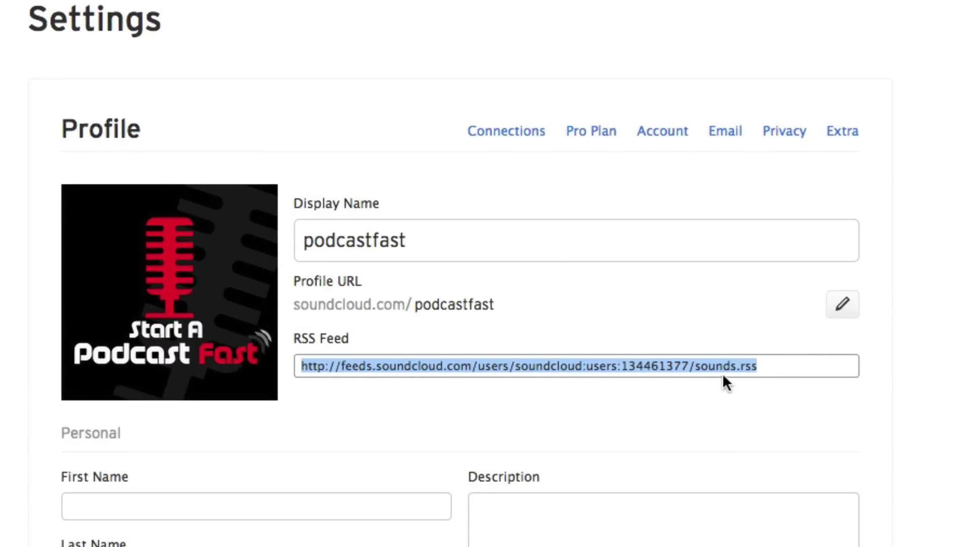
Step: Check the Extra podcast settings and reselect the RSS Feed URL
drag(768, 364, 455, 368)
click(580, 408)
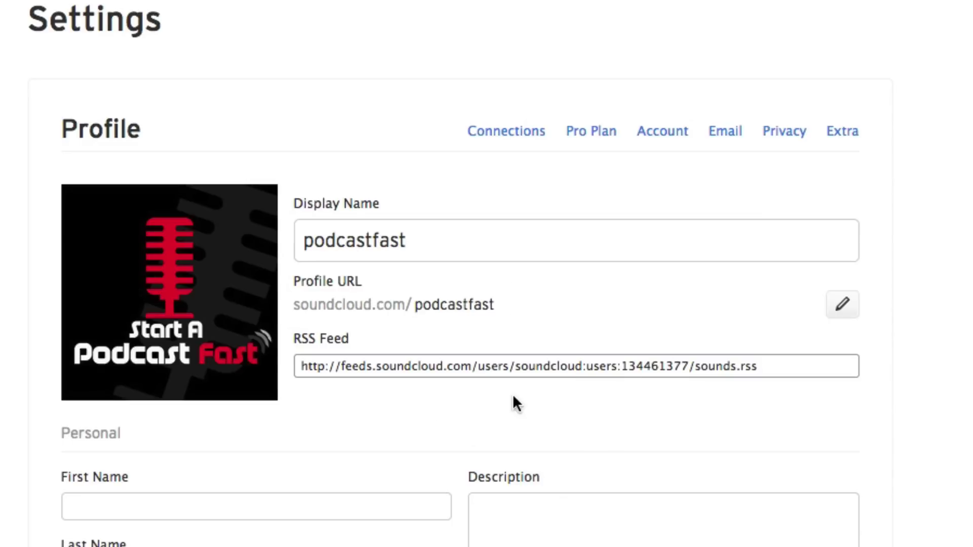
click(852, 136)
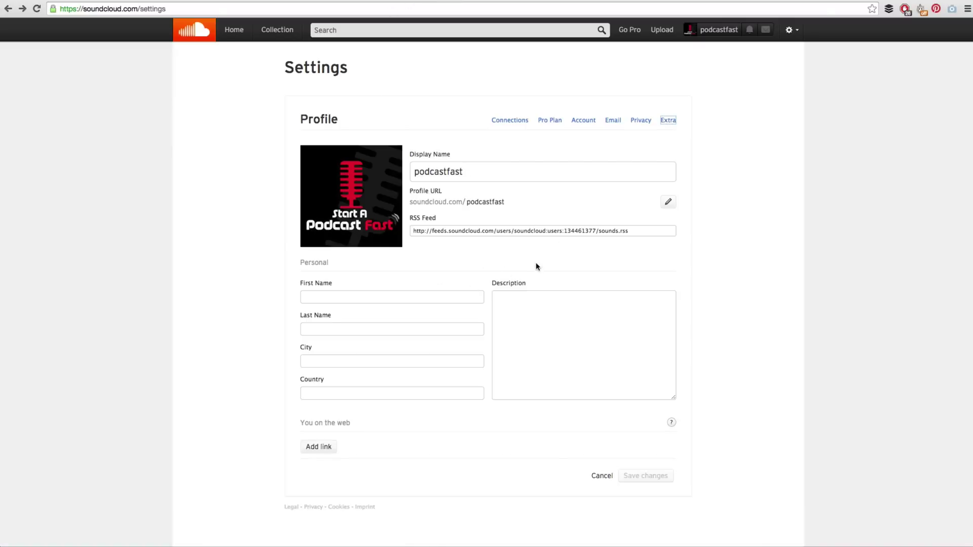
click(467, 232)
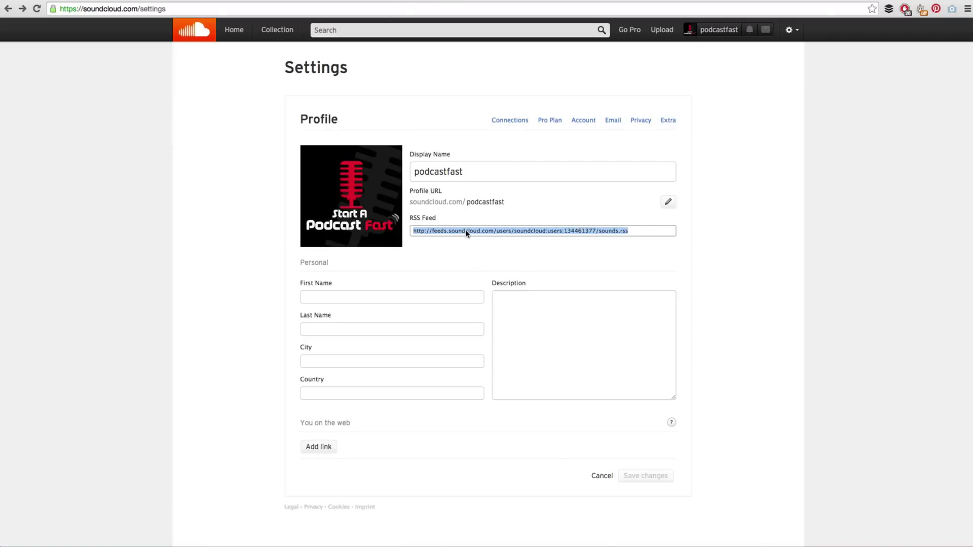
click(468, 255)
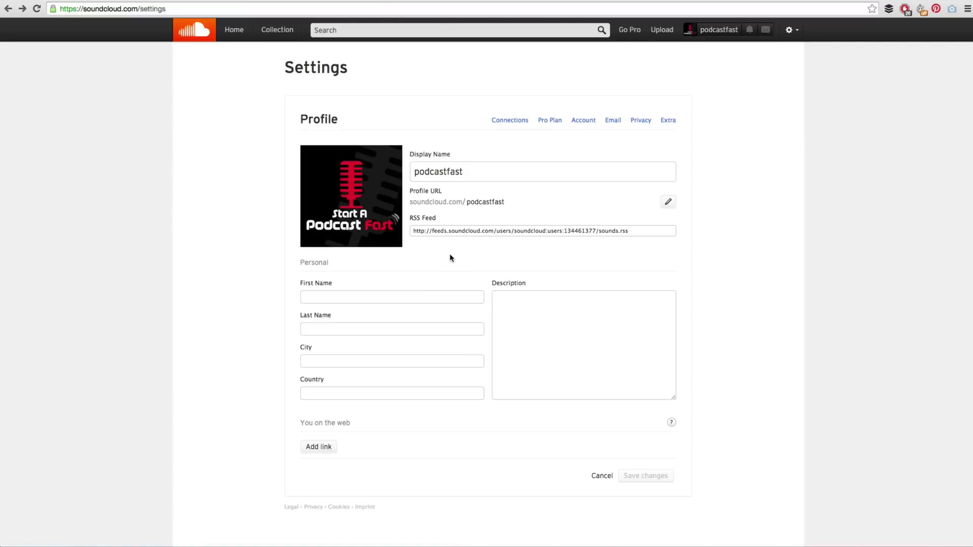
click(497, 234)
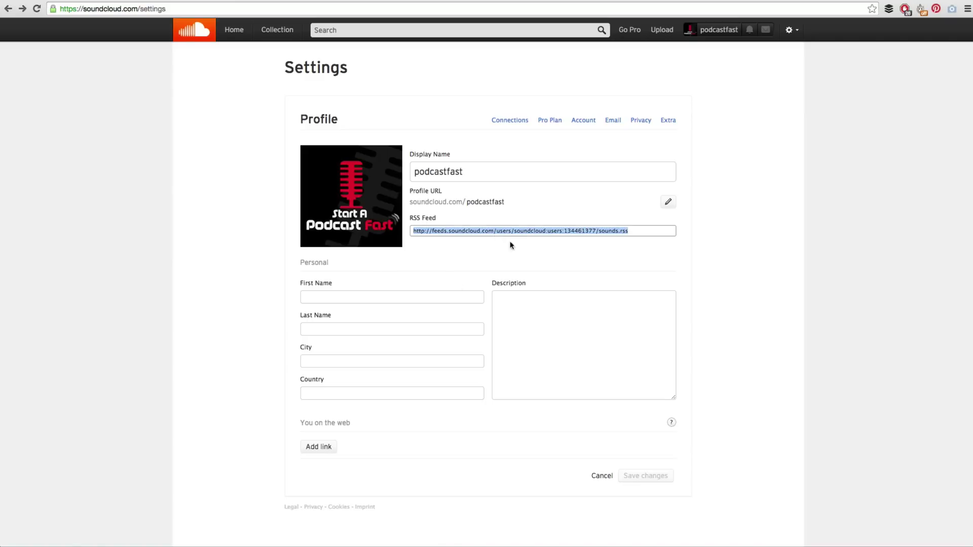
click(640, 231)
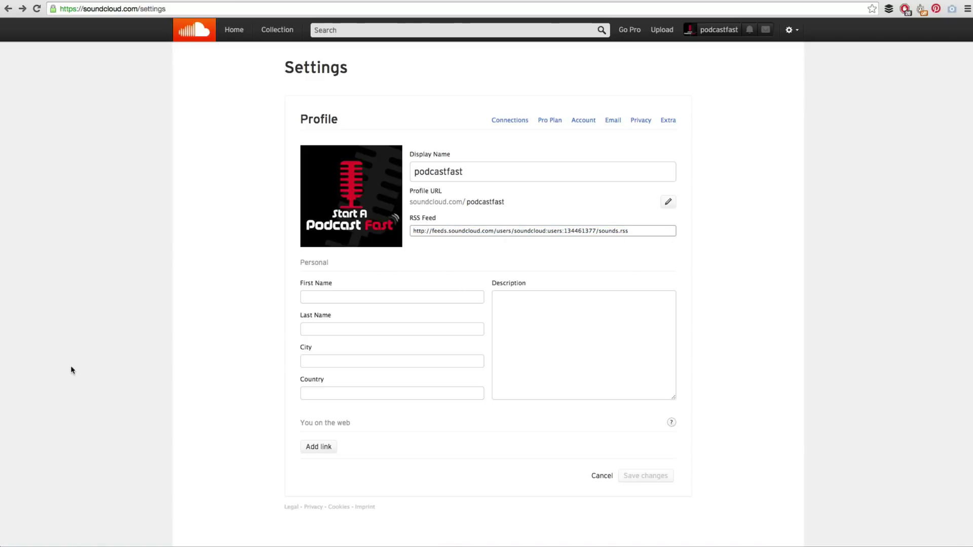